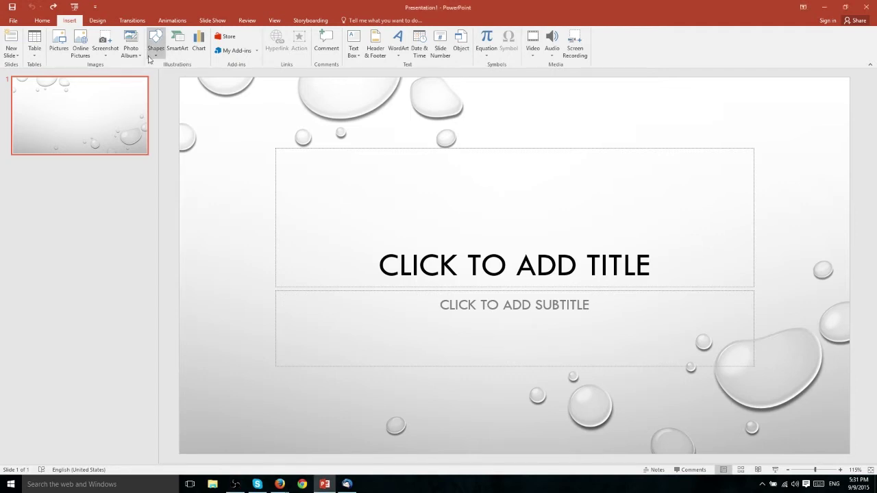
Step: Draw a blue parallelogram across the slide, about 6.59 by 11.86 inches
left_click(156, 42)
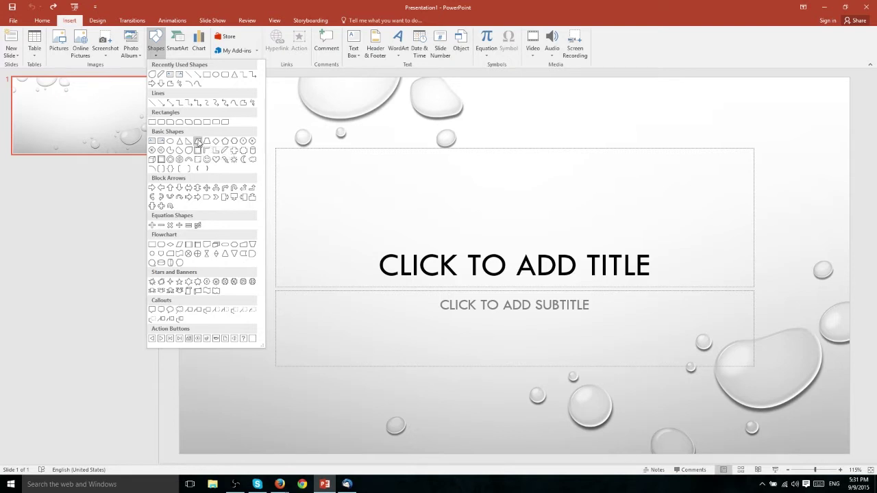
left_click(198, 142)
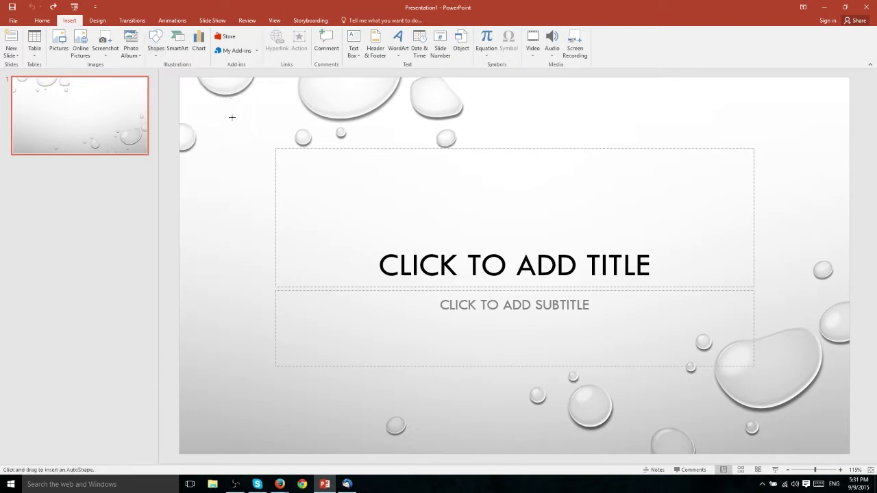
left_click_drag(214, 103, 763, 386)
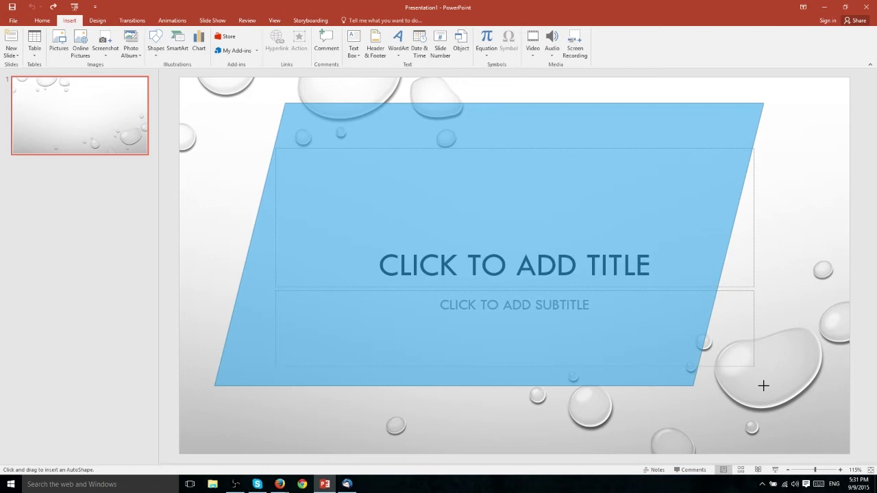
left_click_drag(763, 386, 809, 434)
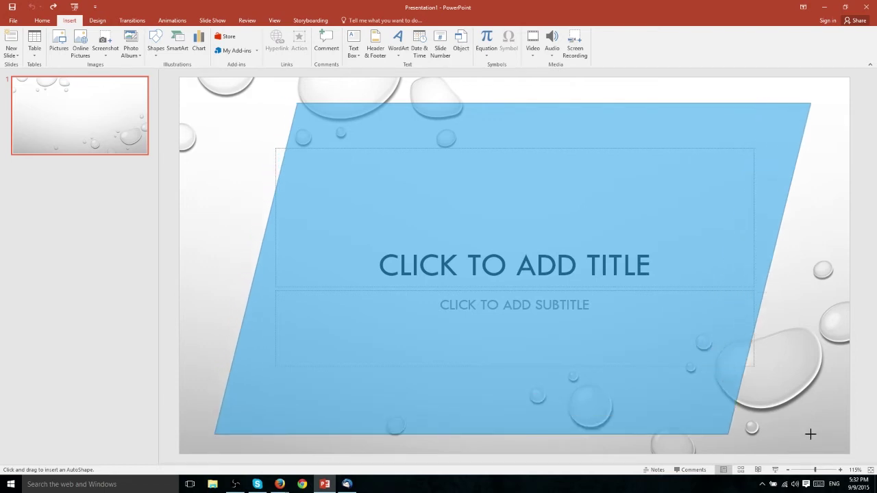
left_click_drag(810, 434, 810, 433)
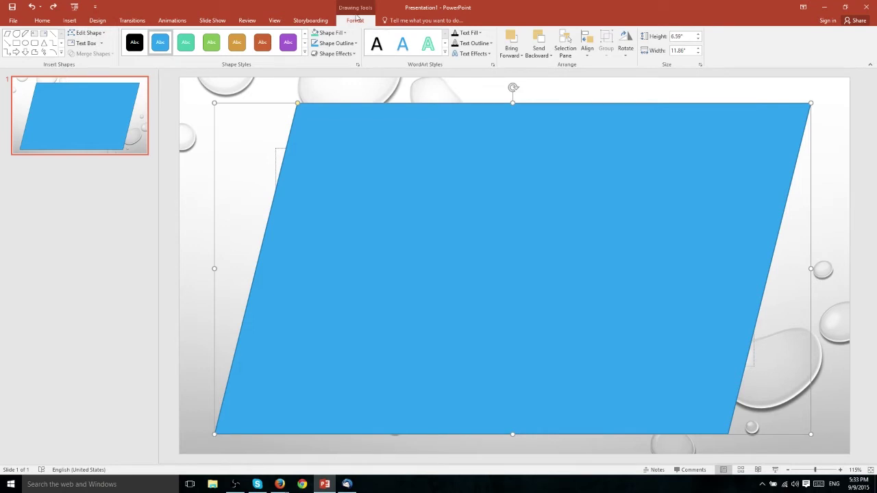
Step: With Edit Points, drag the top-left vertex to mid-slide and curve the top edge
left_click(87, 33)
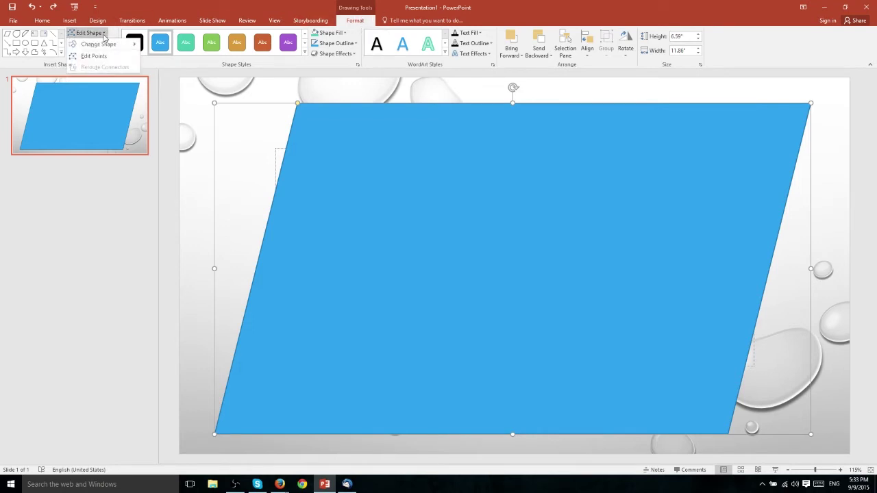
left_click(94, 57)
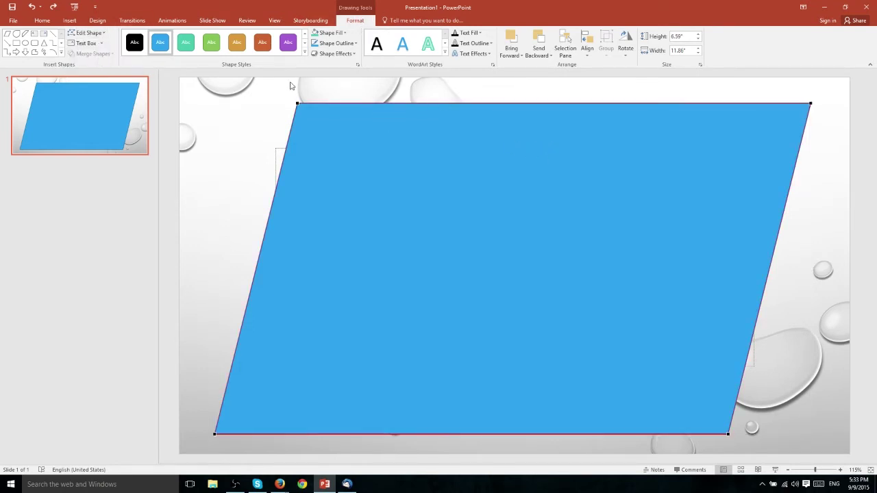
left_click_drag(297, 103, 440, 156)
left_click_drag(440, 156, 420, 216)
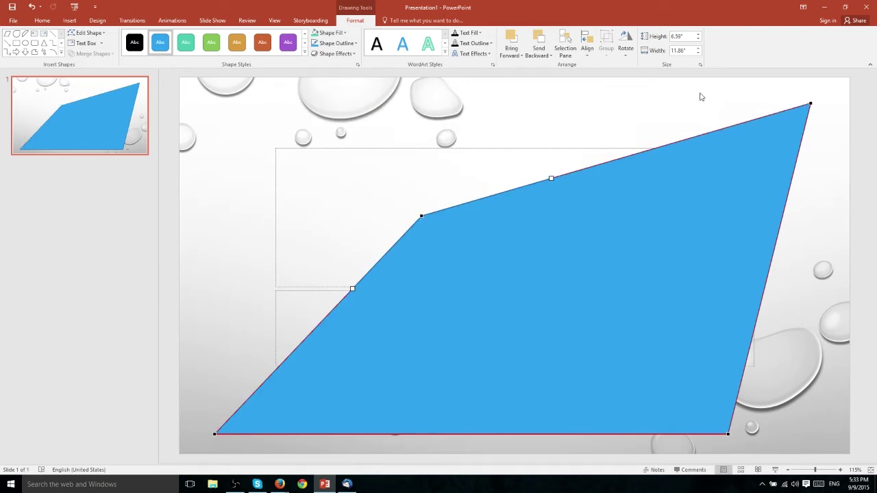
left_click_drag(551, 178, 537, 94)
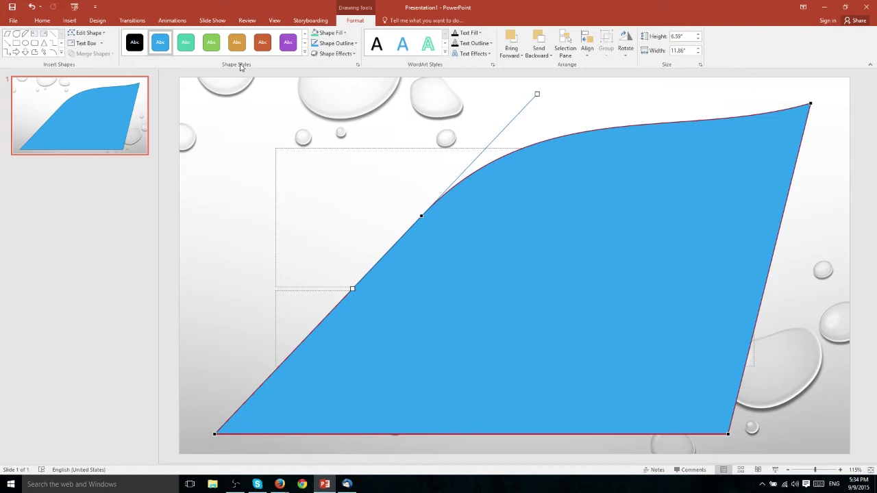
Step: Apply the orange preset shape style and expand the full Shape Styles gallery
left_click(261, 45)
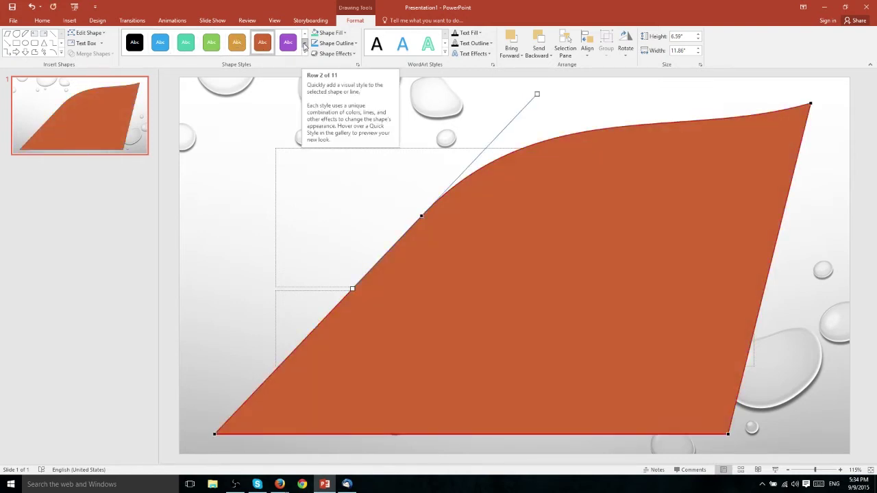
left_click(305, 54)
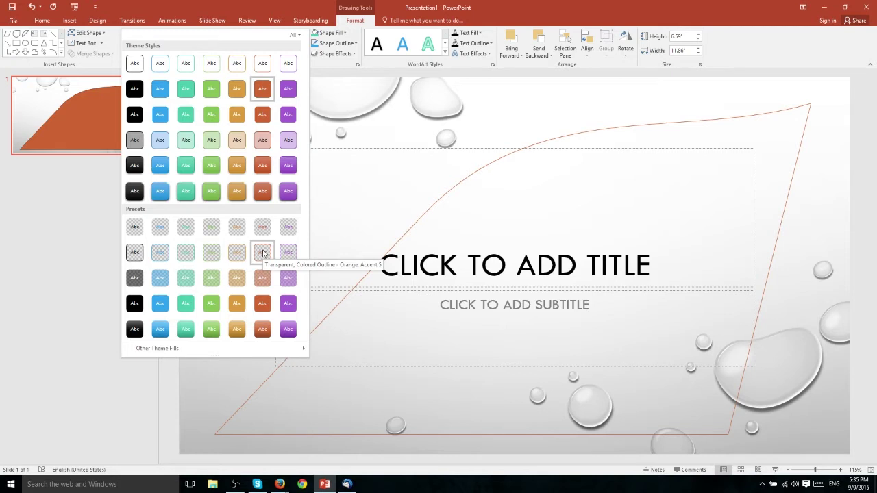
Step: Check the fill and outline options, then apply an Inner shadow preset to the shape
left_click(351, 36)
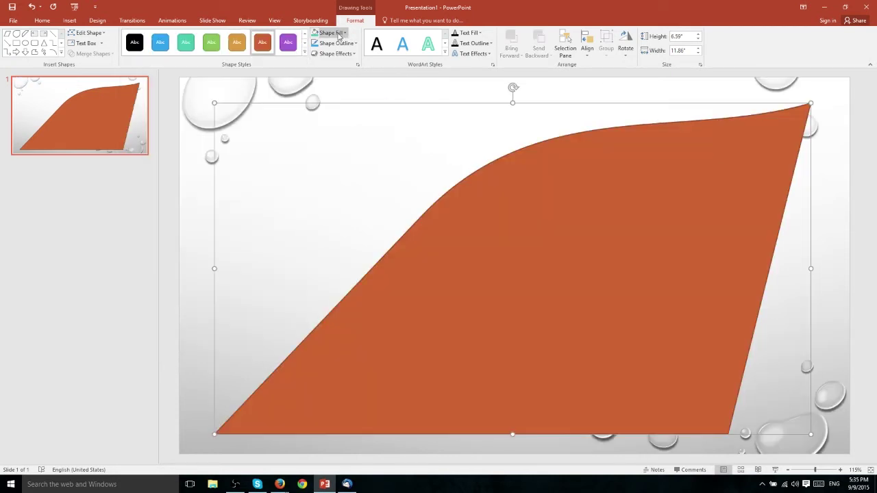
left_click(338, 33)
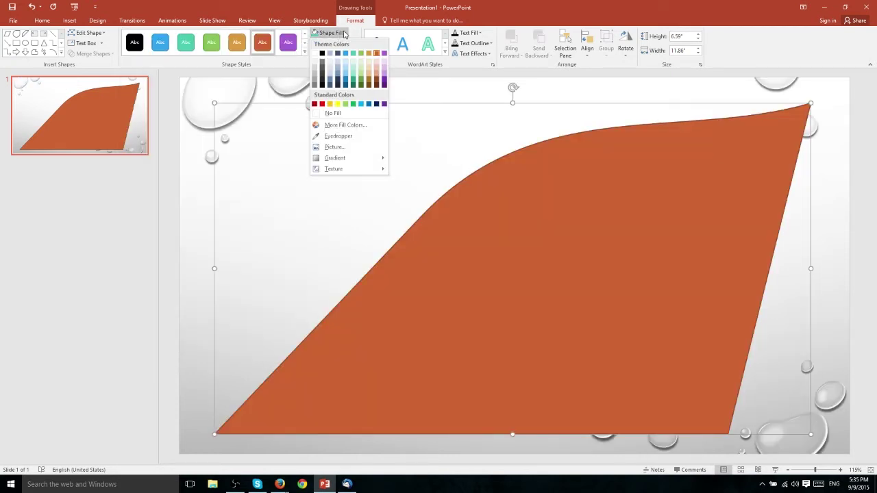
left_click(343, 33)
left_click(343, 33)
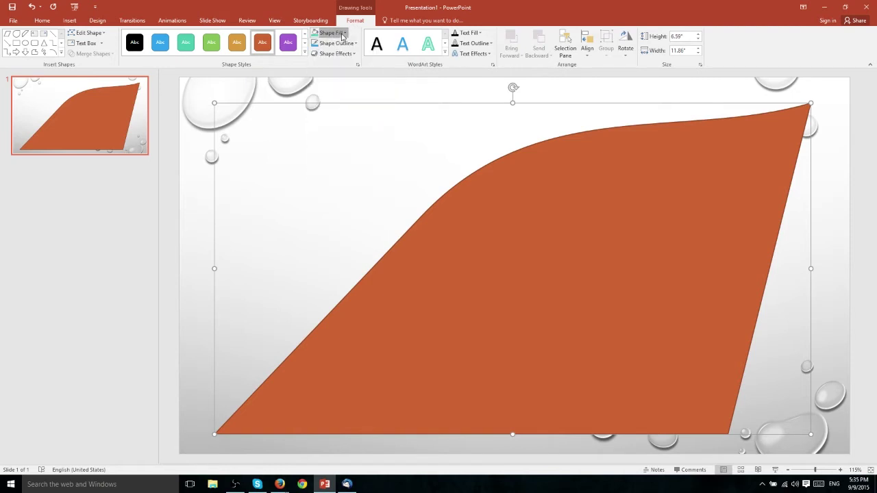
left_click(350, 45)
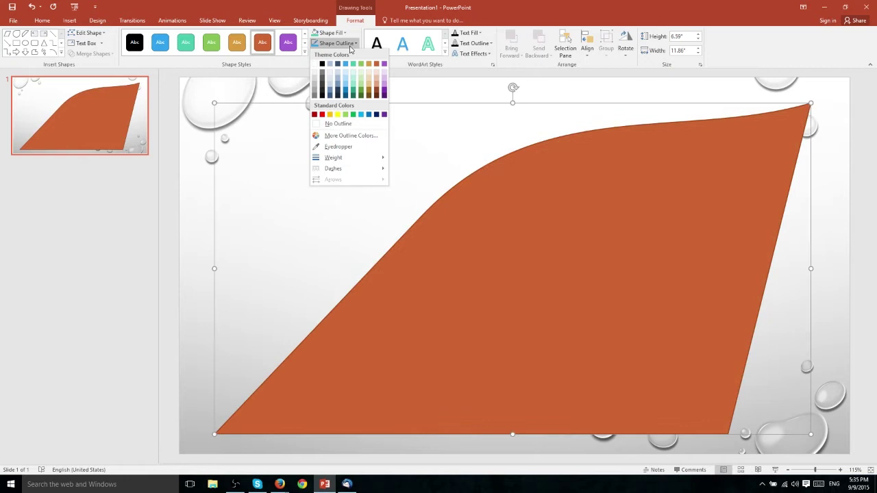
left_click(350, 55)
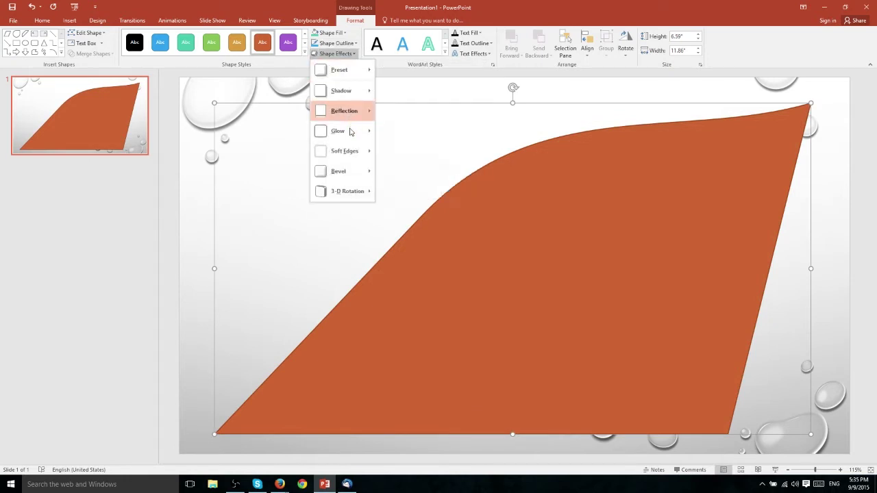
mouse_move(341, 90)
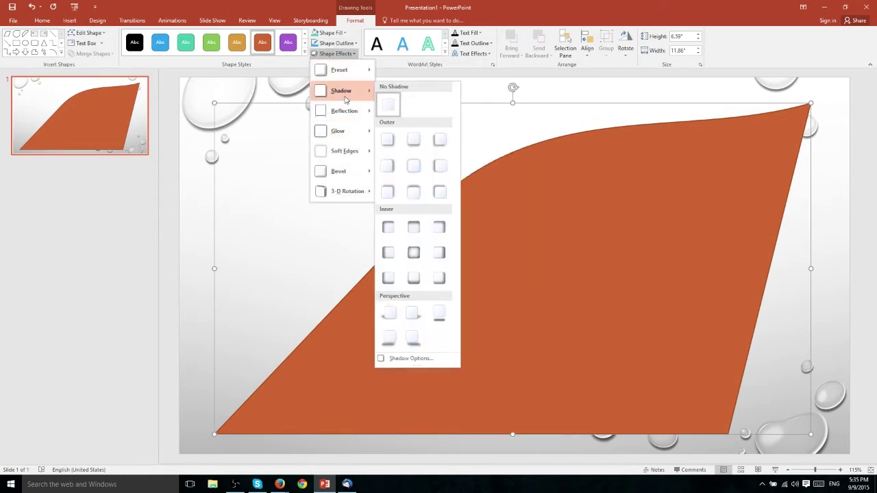
left_click(439, 276)
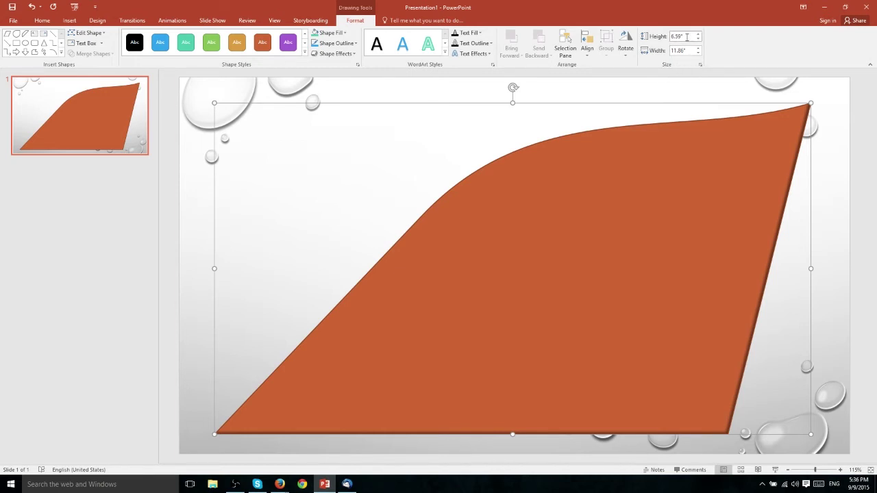
Step: Shrink the shape slightly from its top-right corner, then delete it
mouse_move(810, 103)
left_mouse_down()
mouse_move(757, 135)
mouse_move(789, 116)
left_mouse_up()
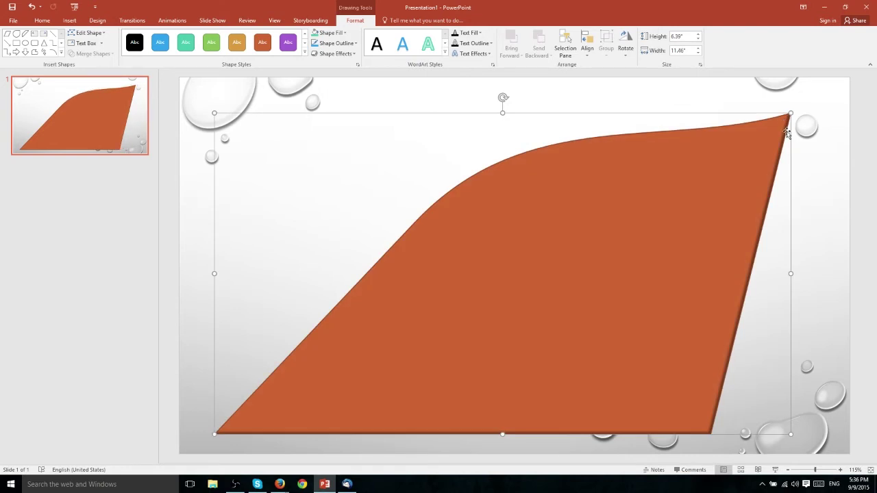
key("Delete")
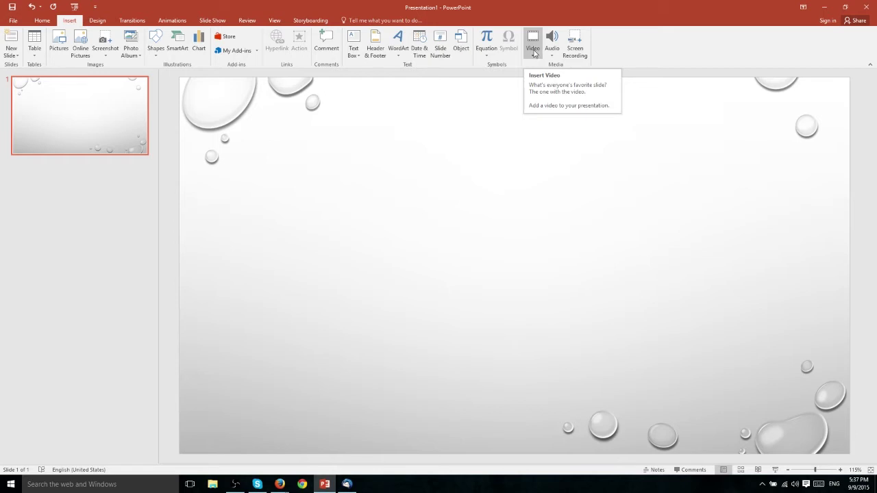
Step: Open the Online Video dialog with its YouTube search and embed-code options
left_click(535, 54)
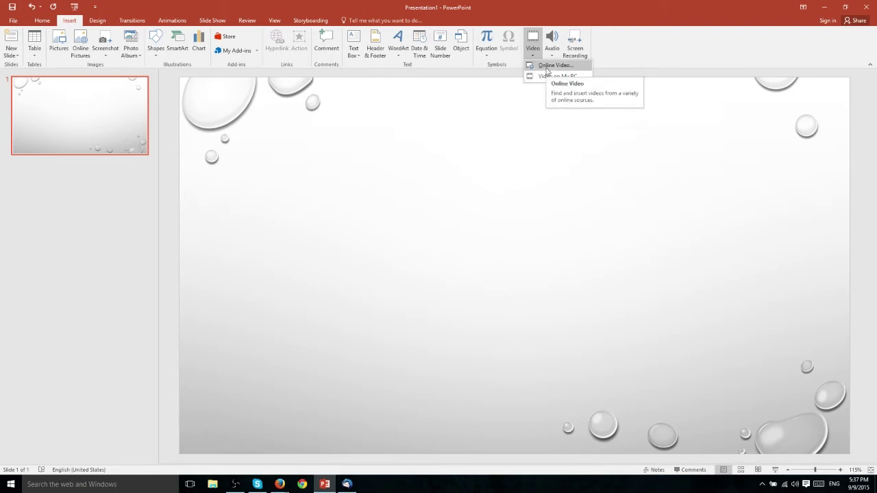
left_click(547, 66)
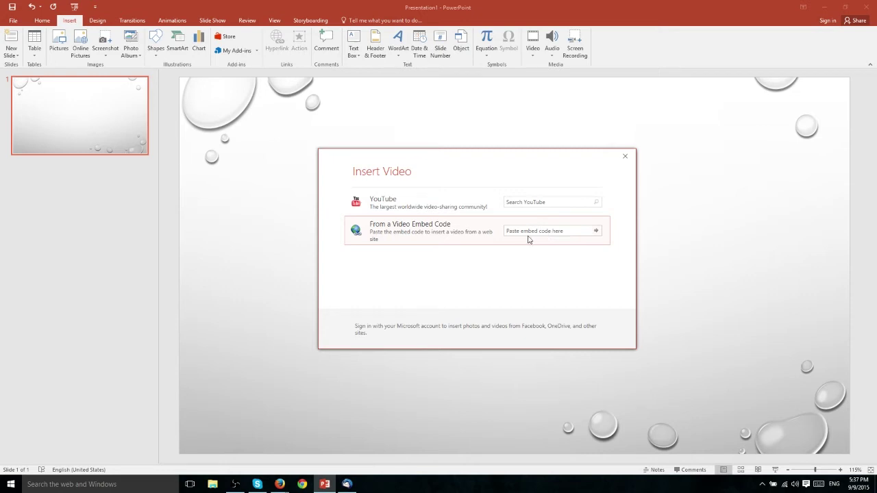
key("Escape")
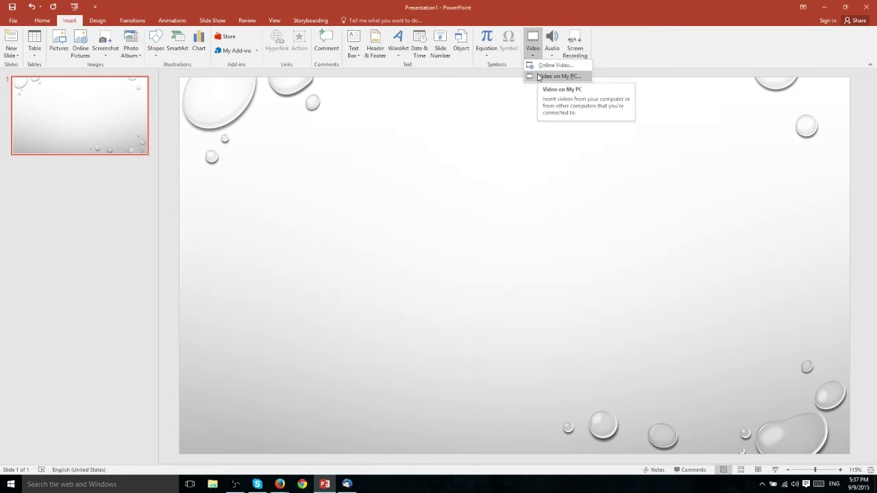
left_click(538, 76)
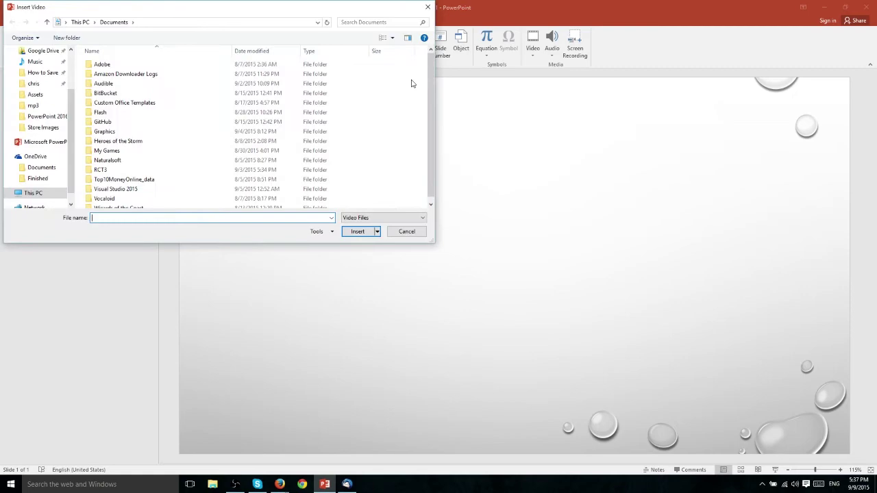
left_click_drag(295, 8, 519, 111)
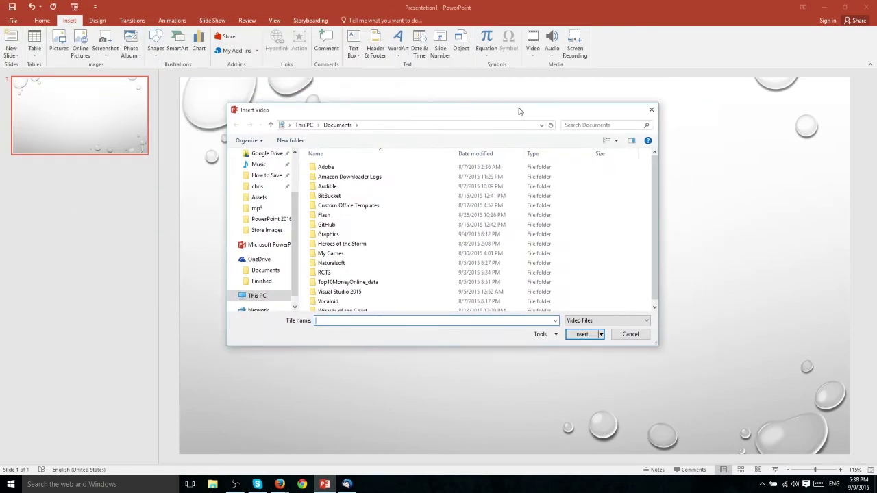
key("Escape")
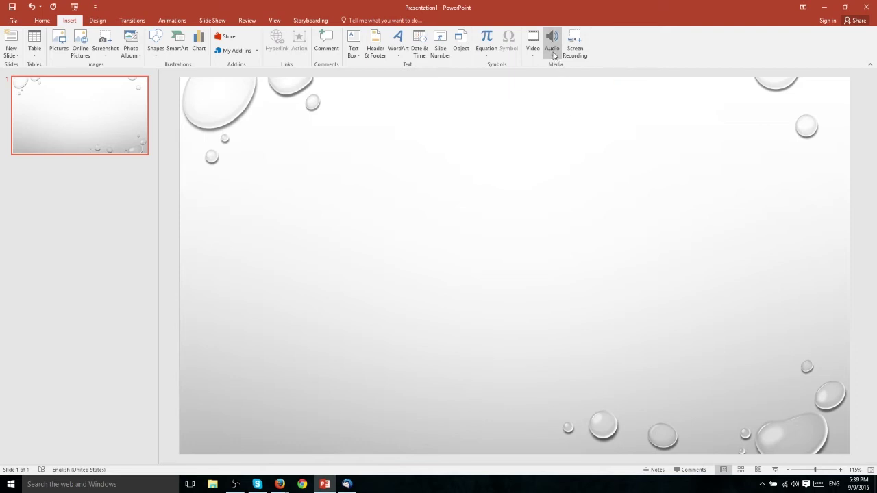
Step: Use Record Audio to record a new clip and insert its speaker icon
left_click(553, 55)
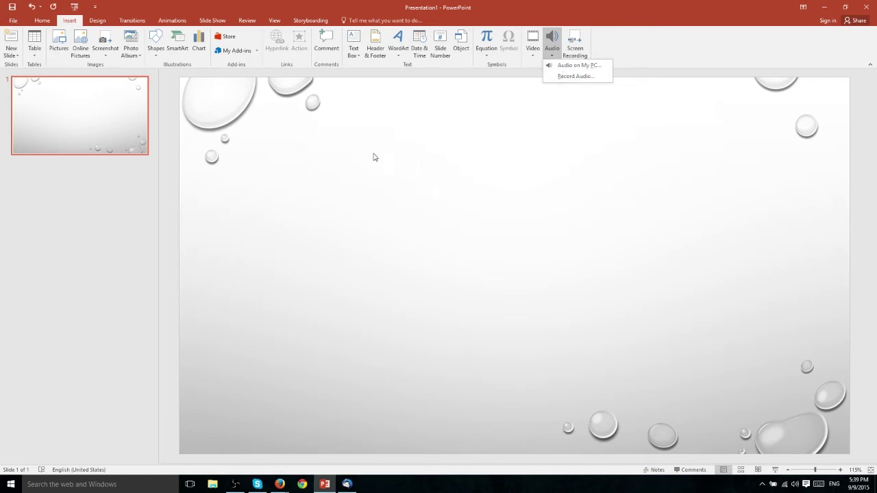
left_click(600, 67)
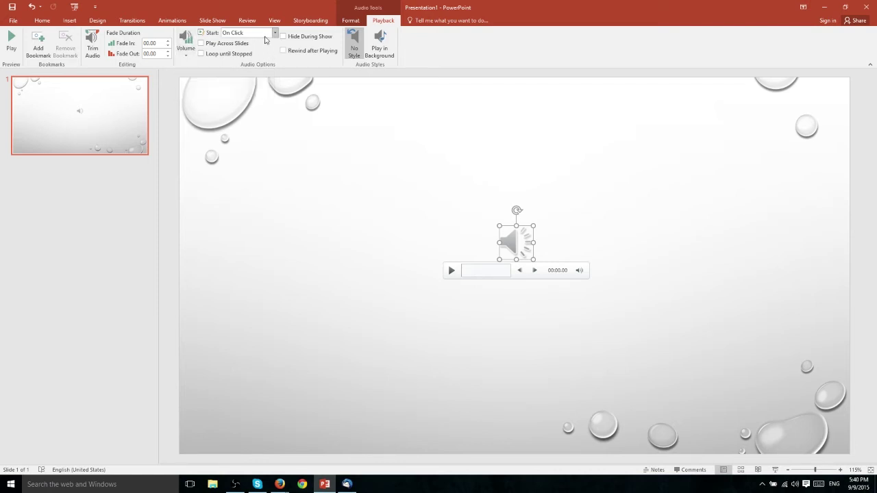
Step: Leave the audio Start on On Click, then turn on Play in Background
left_click(265, 37)
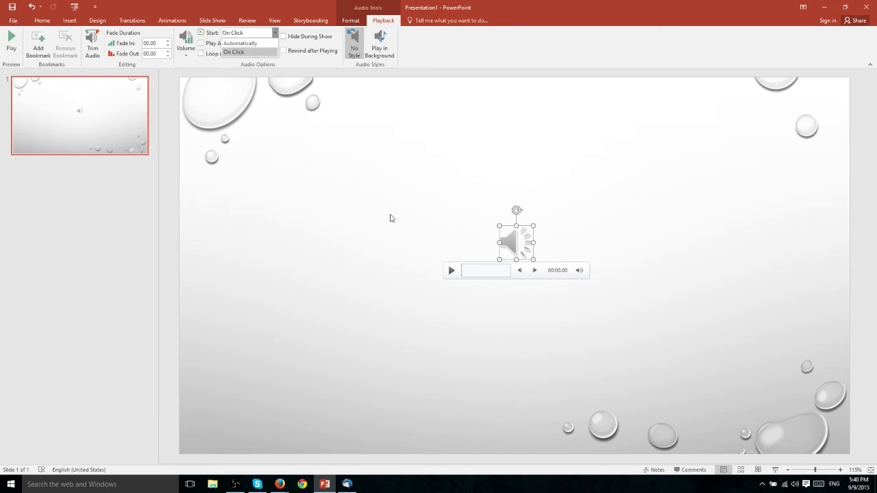
left_click(260, 36)
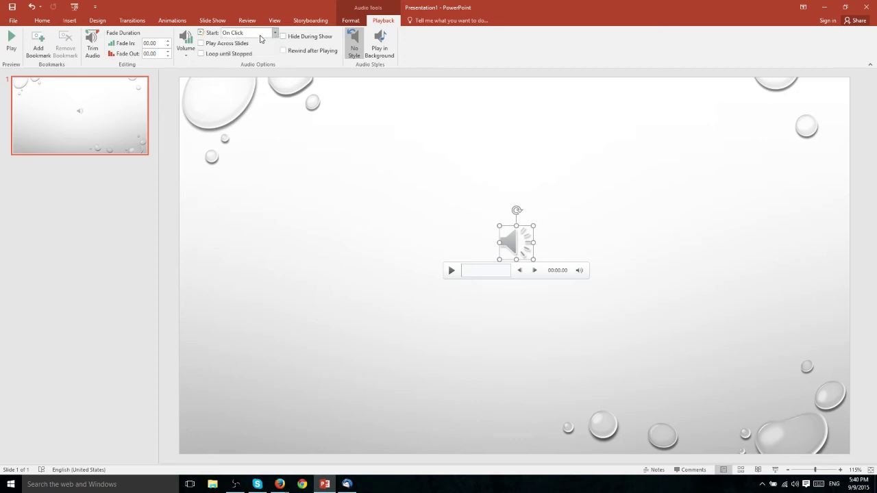
left_click(245, 34)
left_click(274, 32)
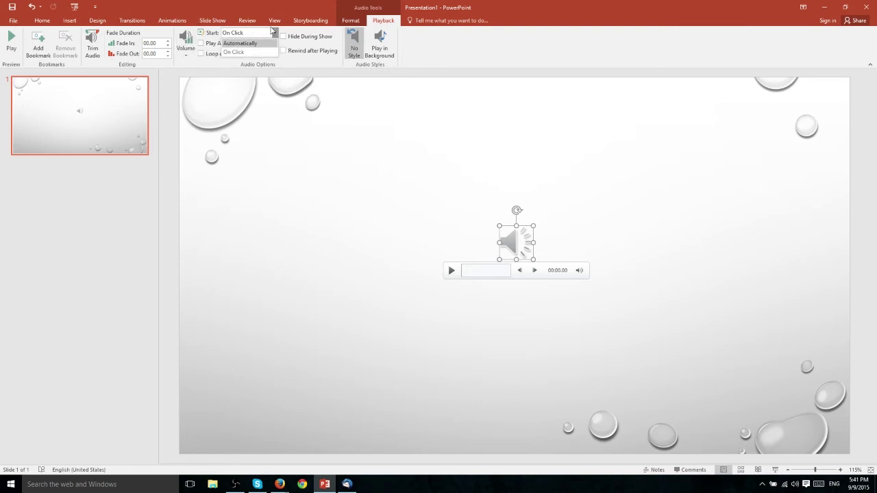
left_click(273, 32)
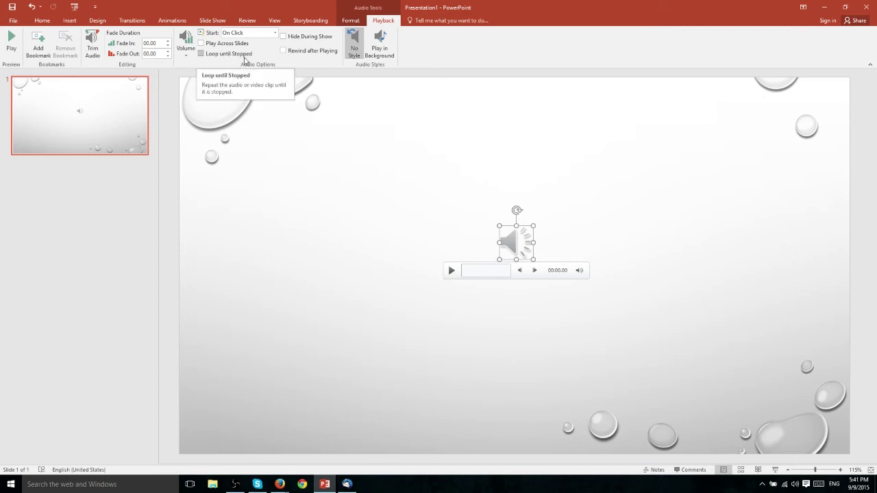
left_click(380, 48)
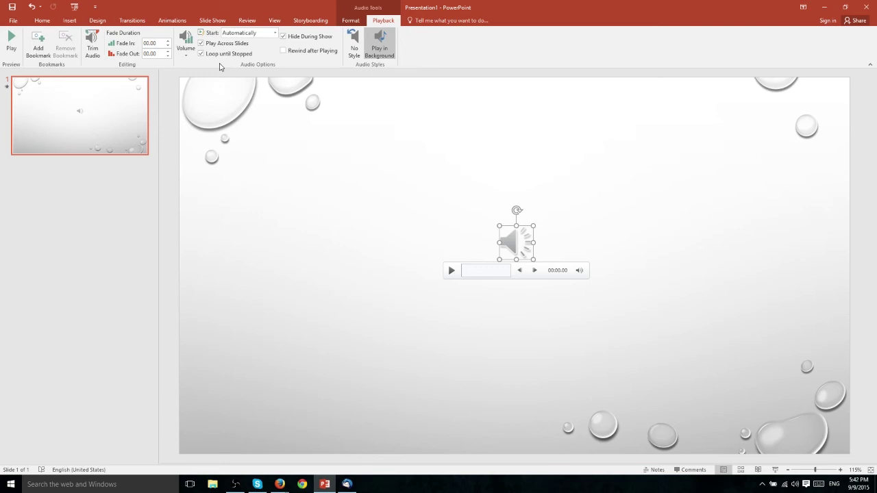
left_click(267, 34)
left_click(263, 45)
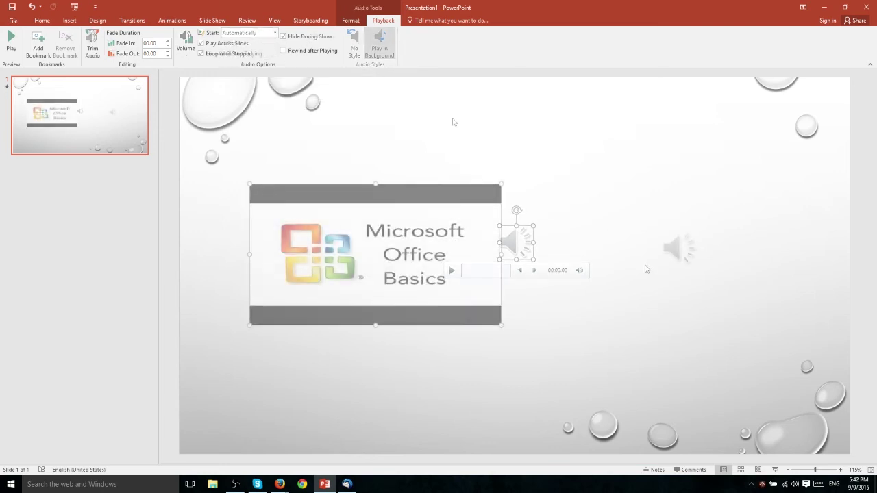
Step: Set the Office Basics video to start On Click, then select the screenshot clip below
left_click(275, 33)
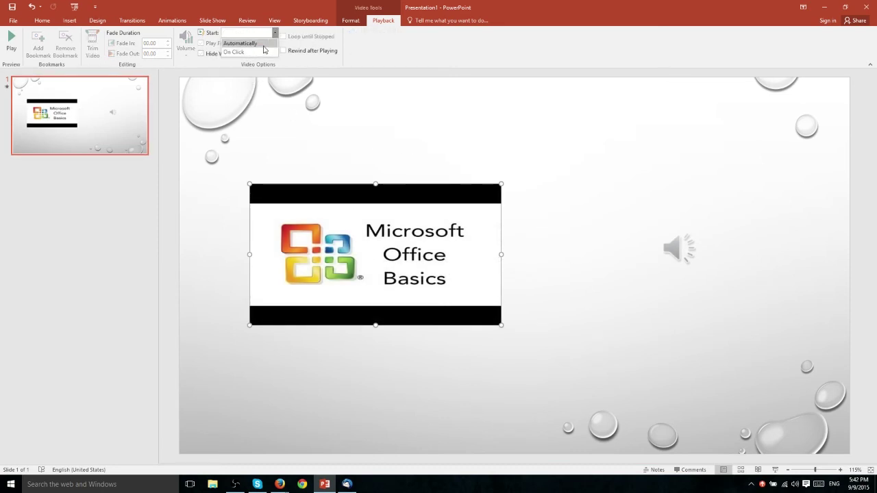
left_click(278, 40)
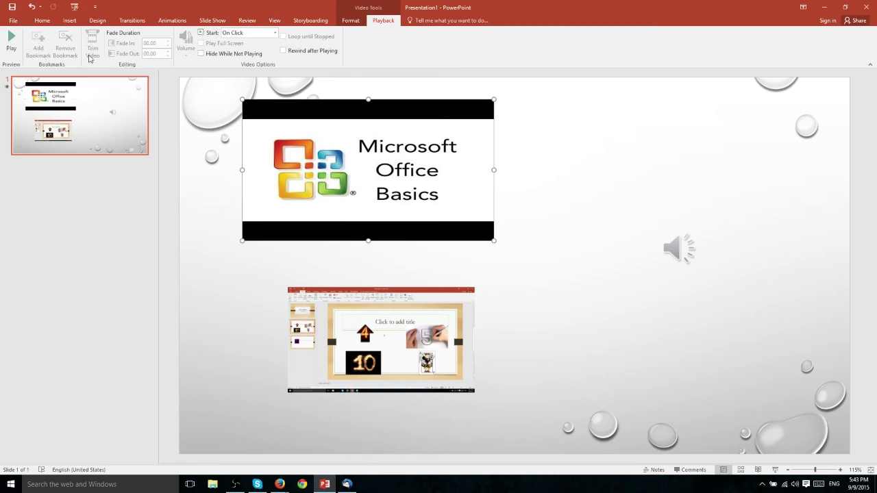
left_click(408, 322)
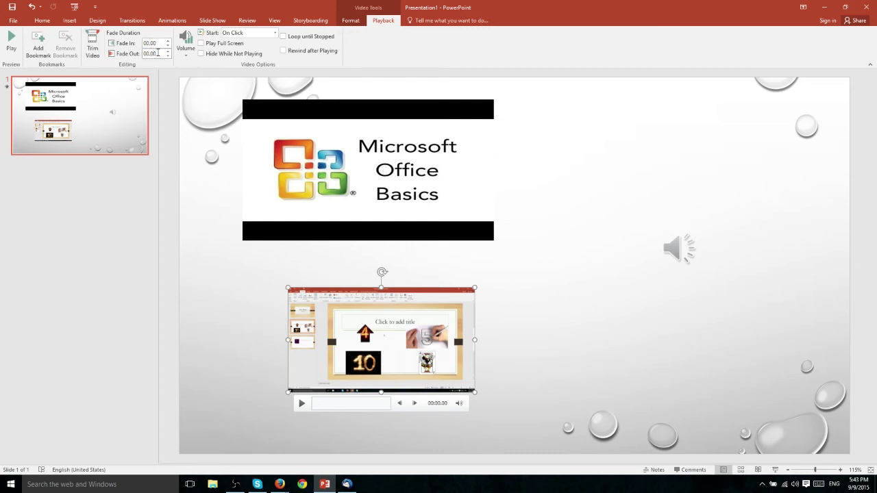
left_click(575, 172)
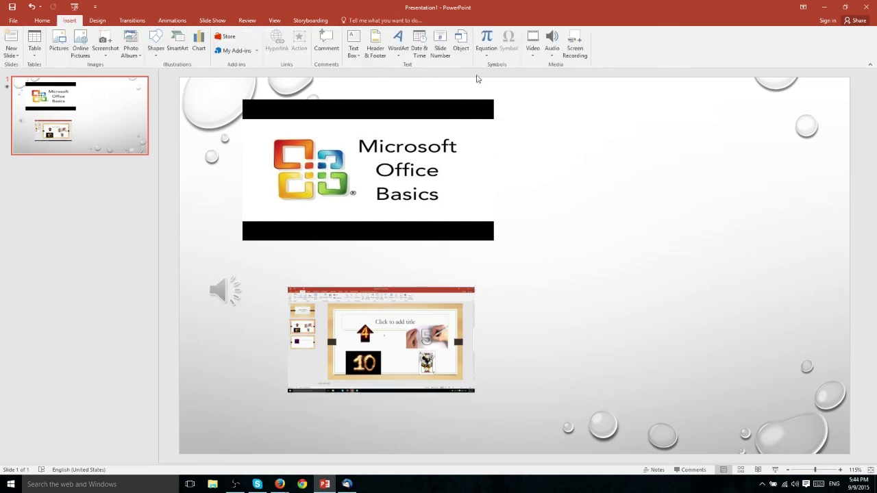
Step: Launch Screen Recording to show the capture controls with sound enabled
left_click(577, 55)
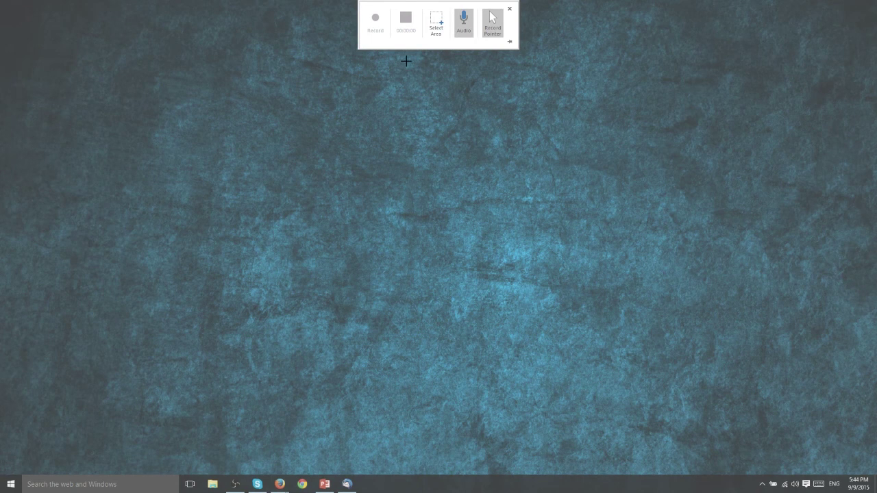
Step: Outline a wide rectangle of the screen and start recording it with audio and pointer capture on
left_click(436, 27)
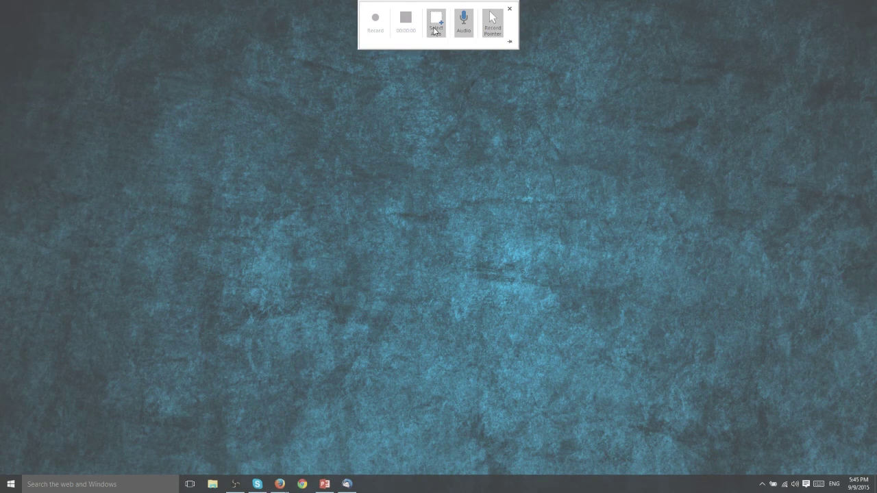
mouse_move(173, 92)
left_mouse_down()
mouse_move(652, 258)
mouse_move(806, 377)
left_mouse_up()
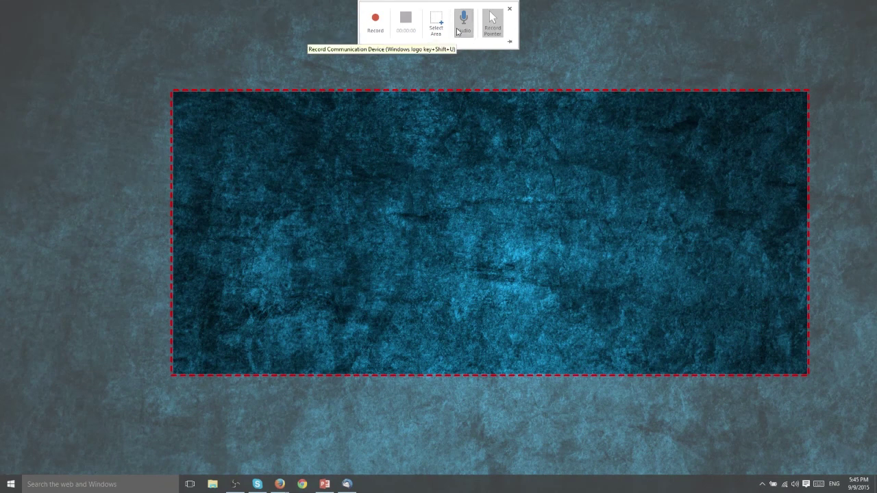
left_click(463, 26)
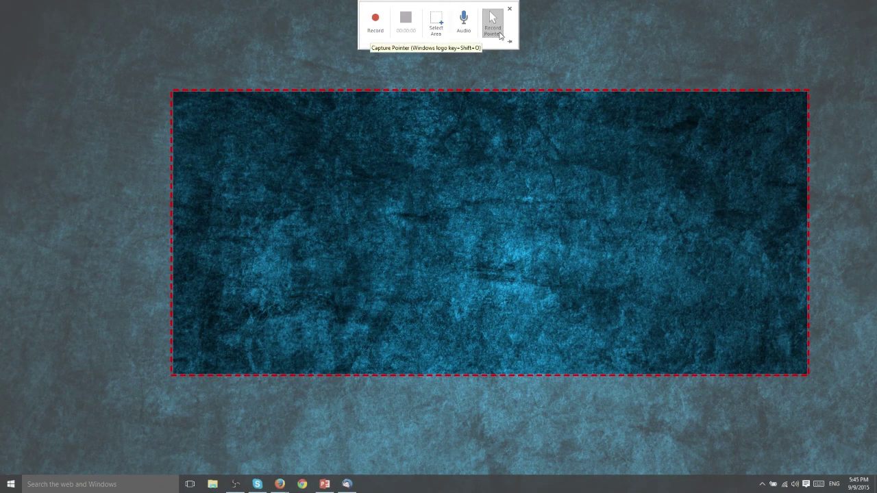
left_click(495, 37)
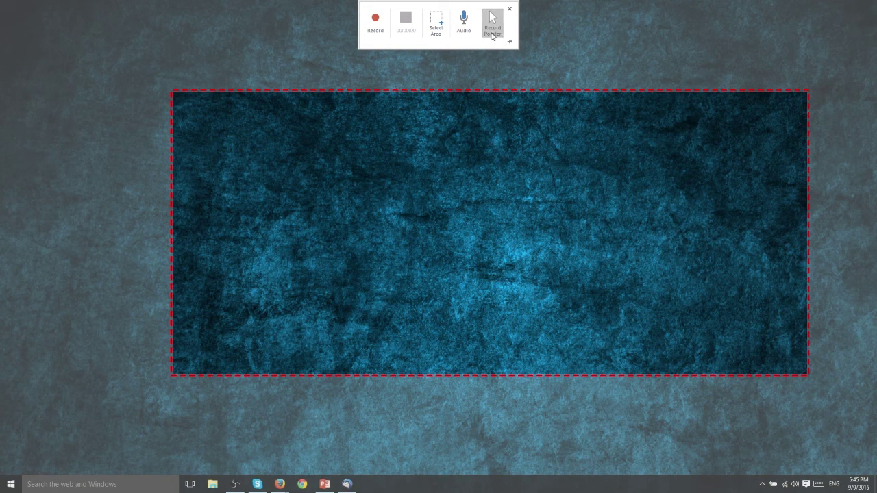
left_click(492, 26)
left_click(463, 31)
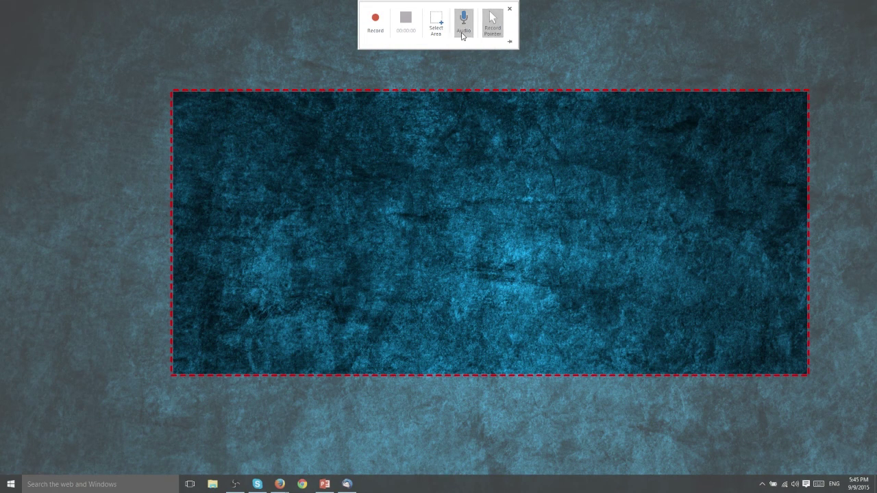
left_click(381, 28)
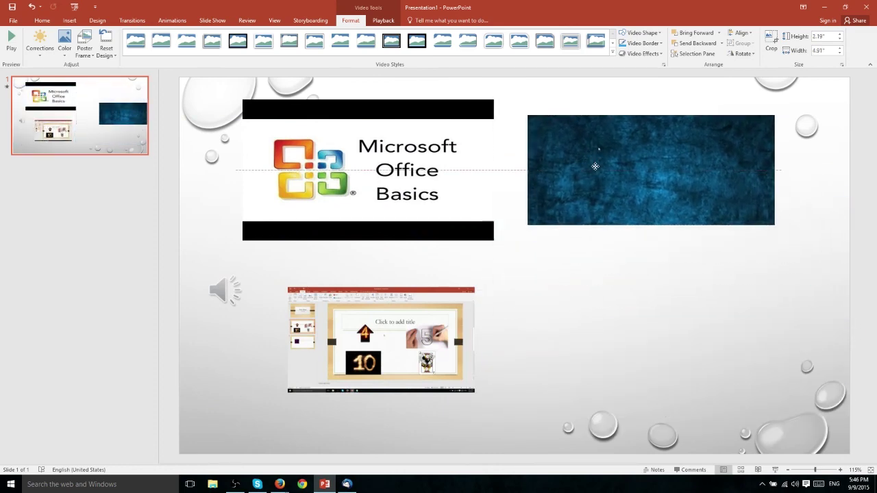
Step: Nudge the inserted screen recording slightly up and left to sit at the slide's top right
mouse_move(587, 203)
left_mouse_down()
mouse_move(571, 188)
mouse_move(560, 196)
left_mouse_up()
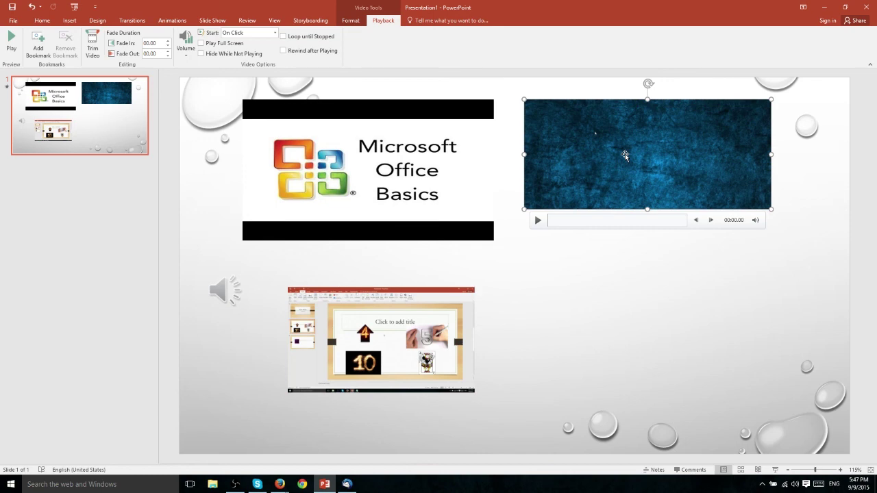
right_click(615, 117)
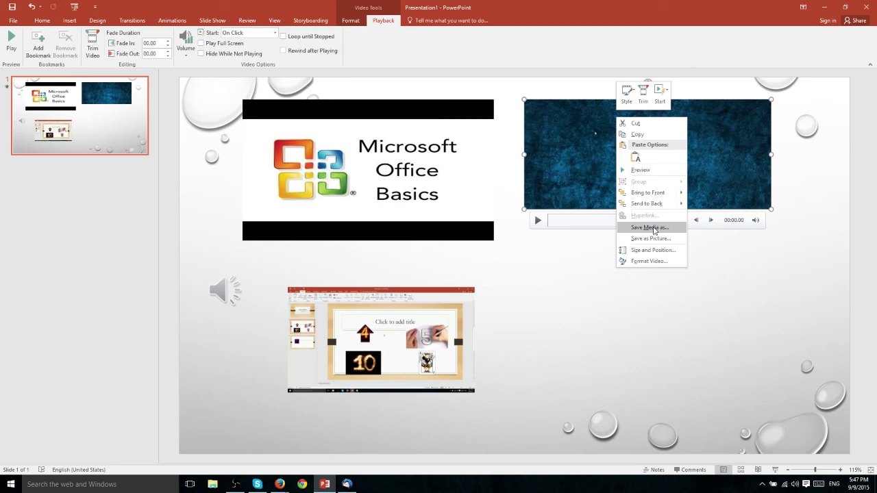
key("Escape")
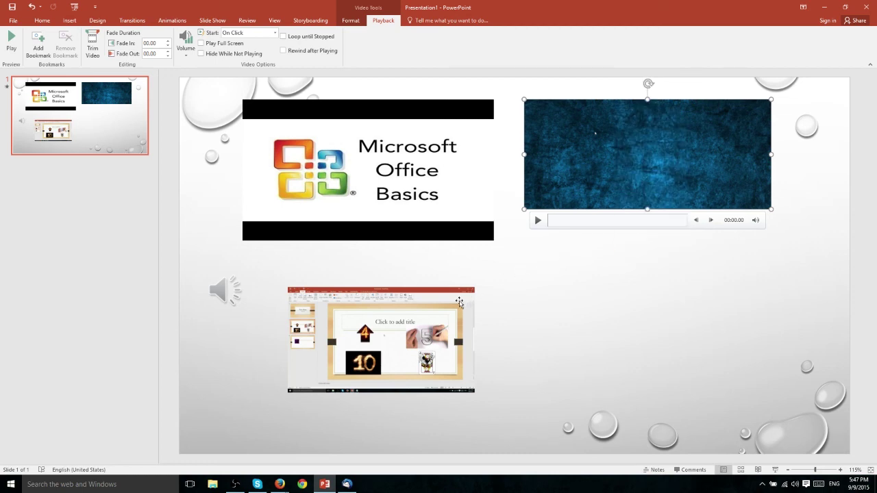
left_click(385, 302)
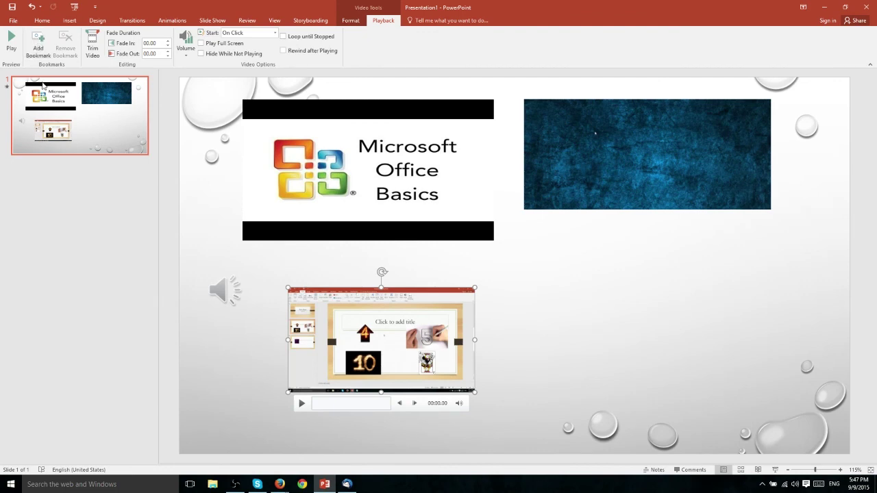
left_click(635, 137)
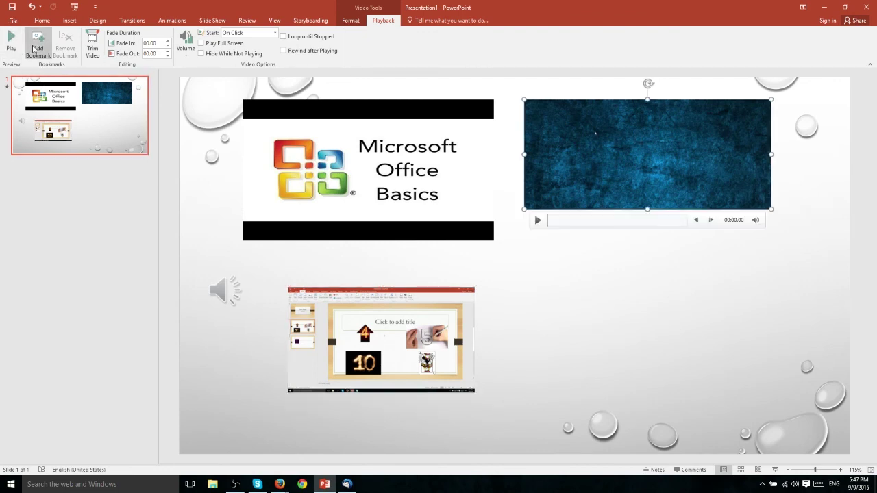